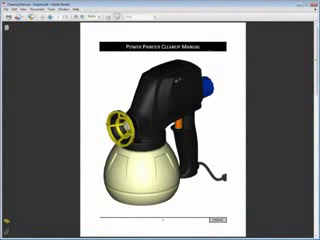
- Page down twice through the manual to reach the Cleanup (continued) page
key("Page_Down")
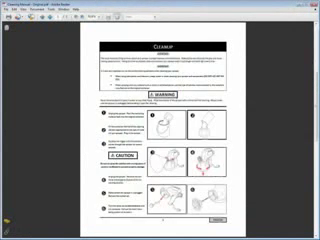
key("Page_Down")
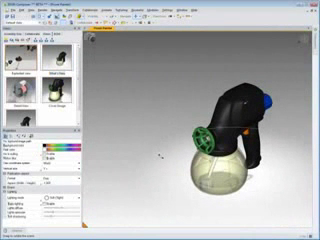
- Turn on the ground, load an image texture onto it, and enable Reflection
left_click(137, 145)
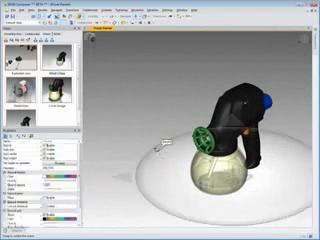
left_click(76, 157)
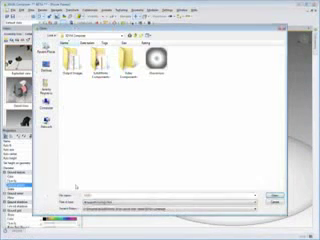
double_click(155, 72)
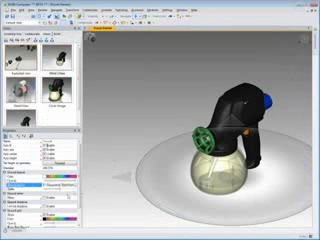
left_click(45, 201)
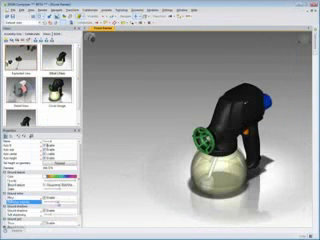
scroll(45, 201, "down", 3)
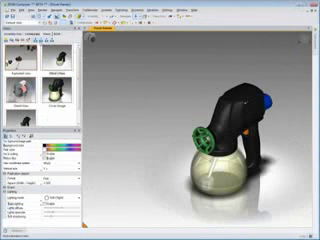
- Create a Detail View from the saved close-up of the inner mechanism
left_click(20, 90)
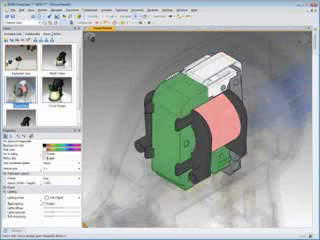
left_click(314, 40)
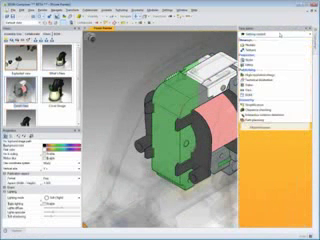
left_click(270, 85)
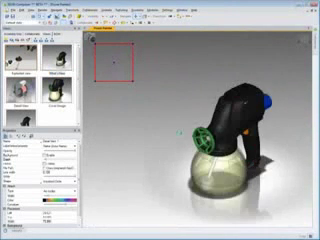
- Drag the circular detail view larger, reselect it, and add the bill of materials table
left_click(12, 33)
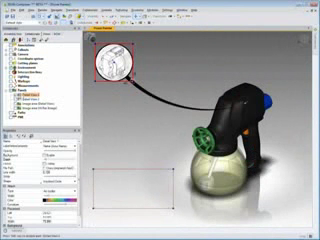
left_click_drag(135, 85, 216, 121)
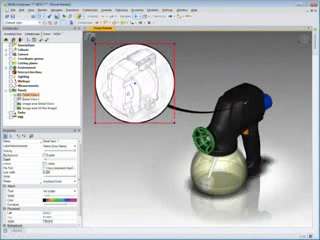
left_click(14, 38)
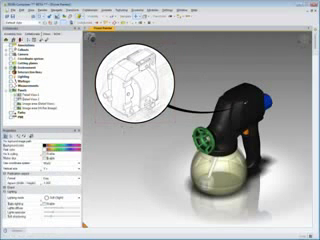
left_click(108, 86)
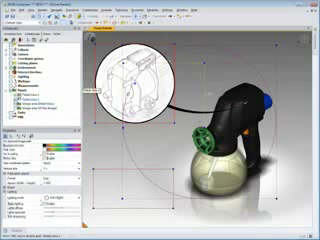
left_click(30, 47)
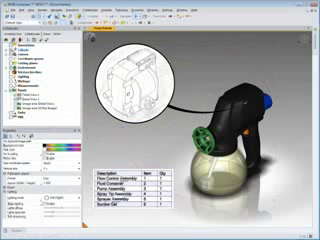
- Tag the sprayer's parts with numbered balloons and open the Technical Illustration settings
left_click(30, 40)
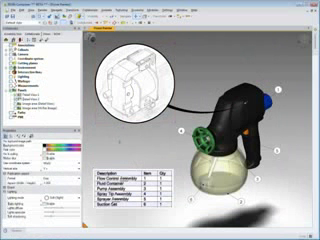
left_click(75, 15)
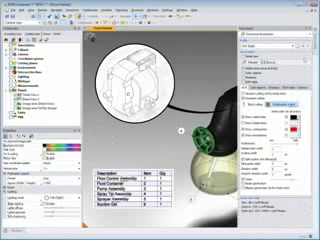